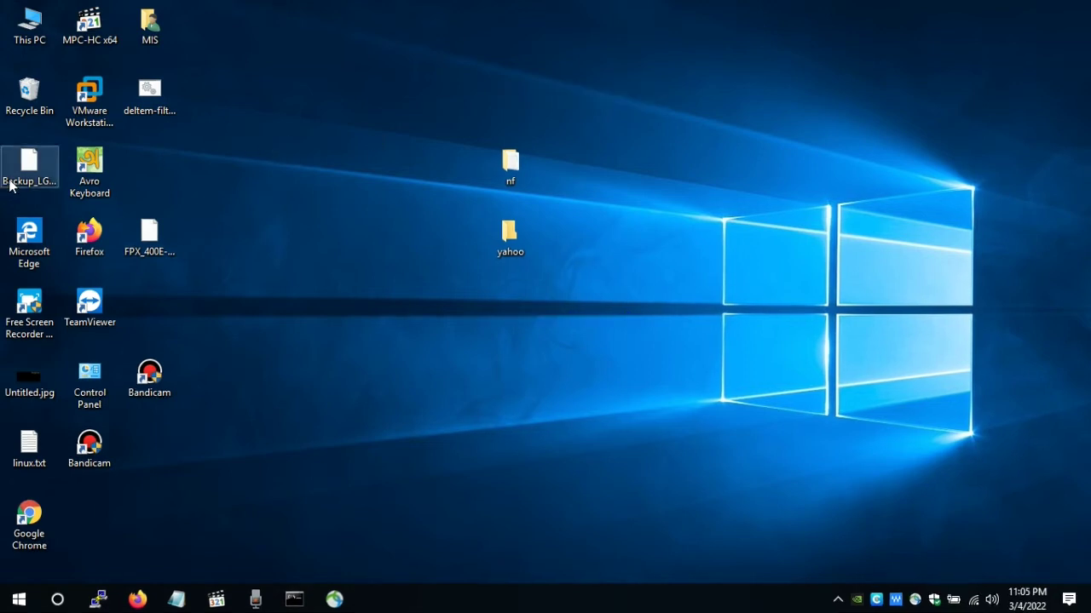
# Step: Search Windows for Avro Keyboard and launch it
pyautogui.moveTo(89, 166); pyautogui.dragTo(149, 170)
pyautogui.click(132, 170)
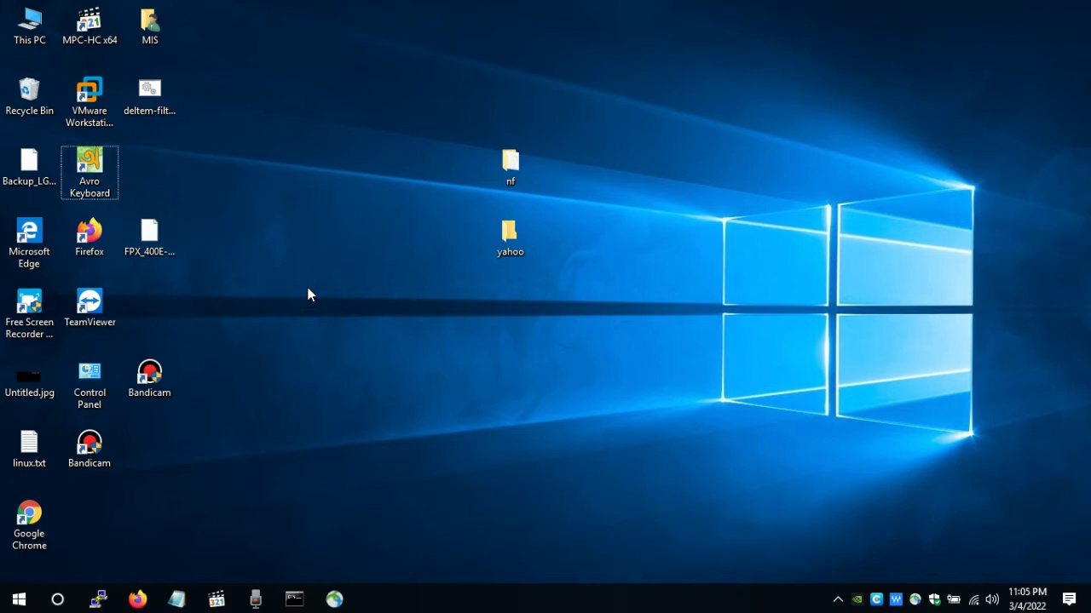
pyautogui.press('super')
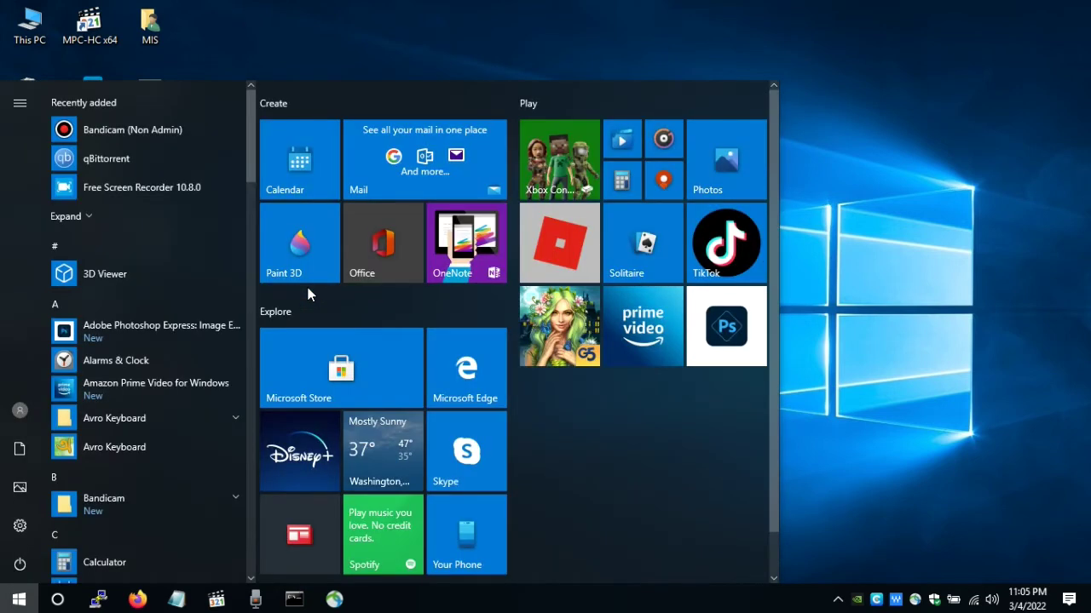
pyautogui.write('avbo')
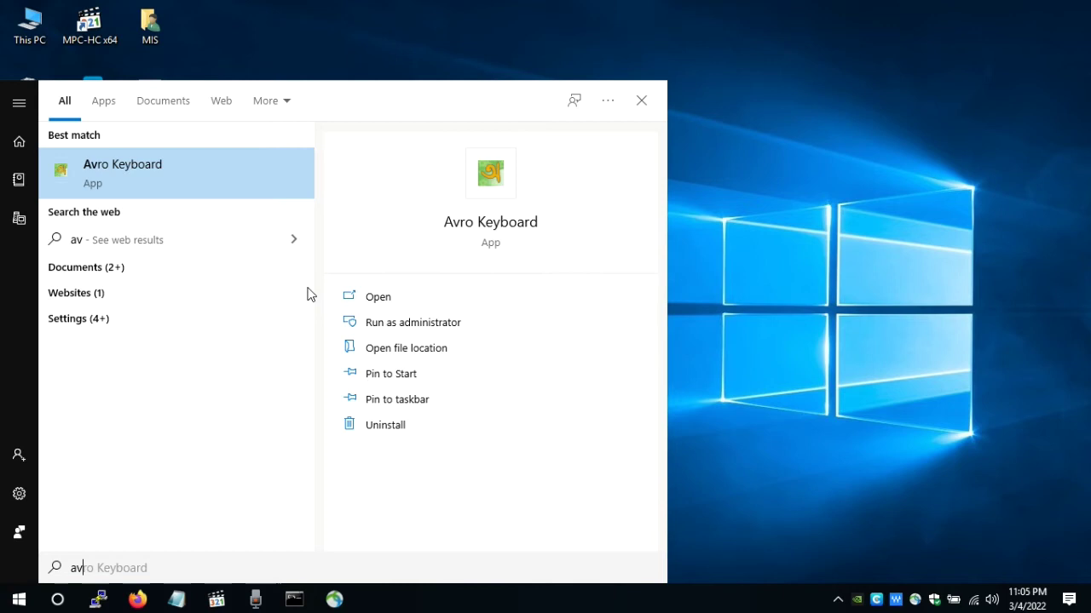
pyautogui.press('BackSpace')
pyautogui.press('BackSpace')
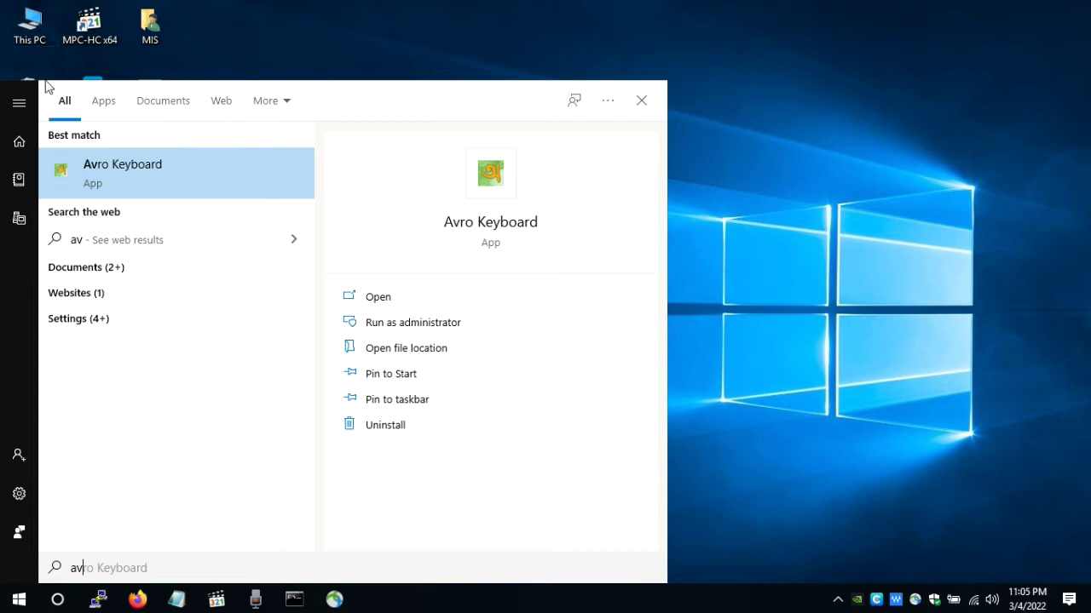
pyautogui.click(110, 176)
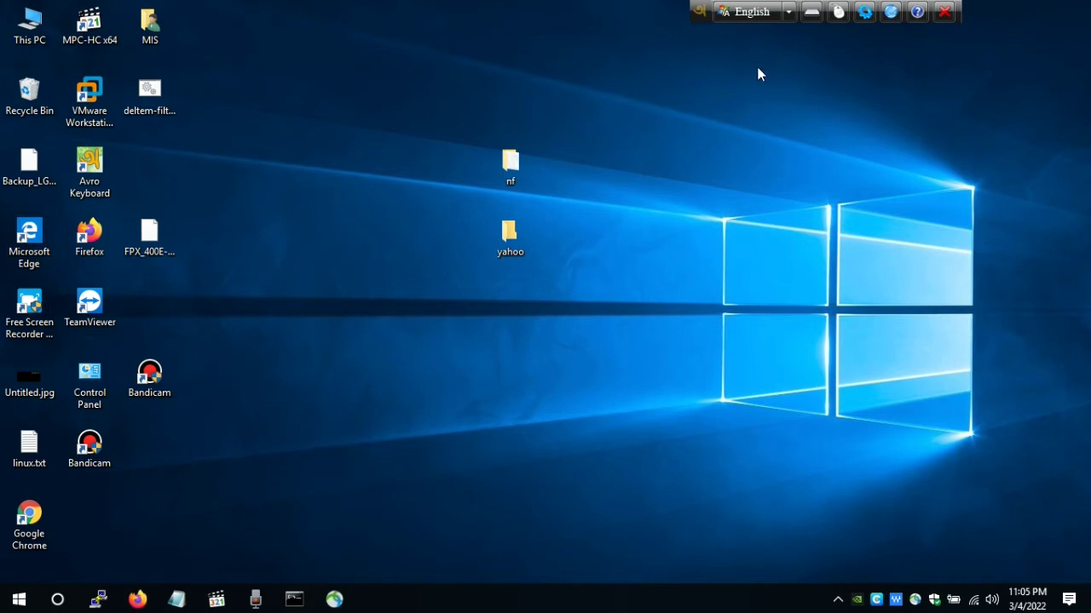
# Step: Check the available Avro keyboard layouts and switch the typing language from English to Bangla
pyautogui.click(789, 14)
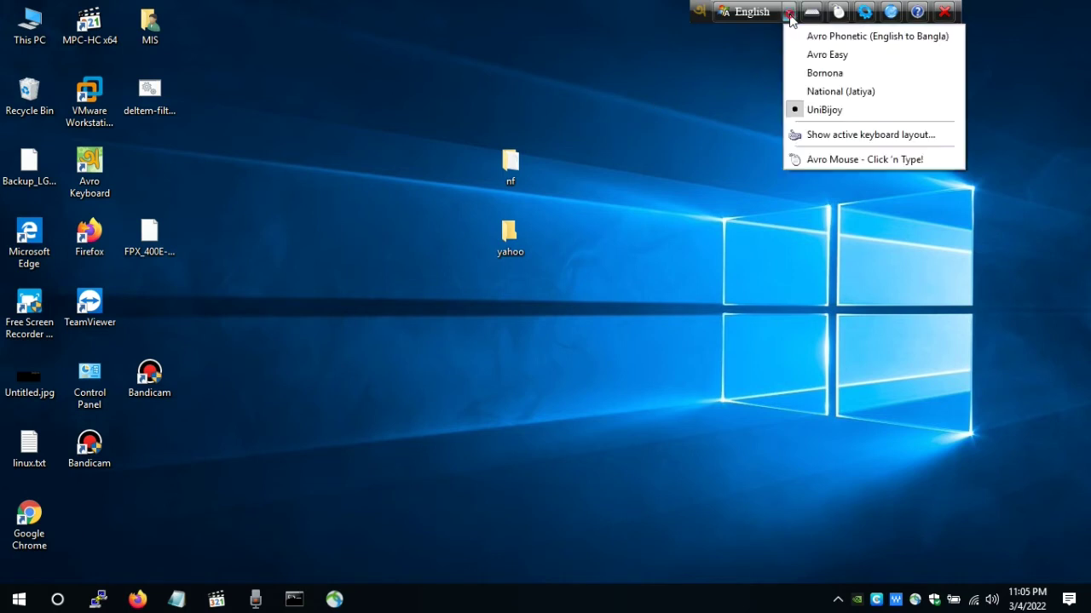
pyautogui.click(758, 78)
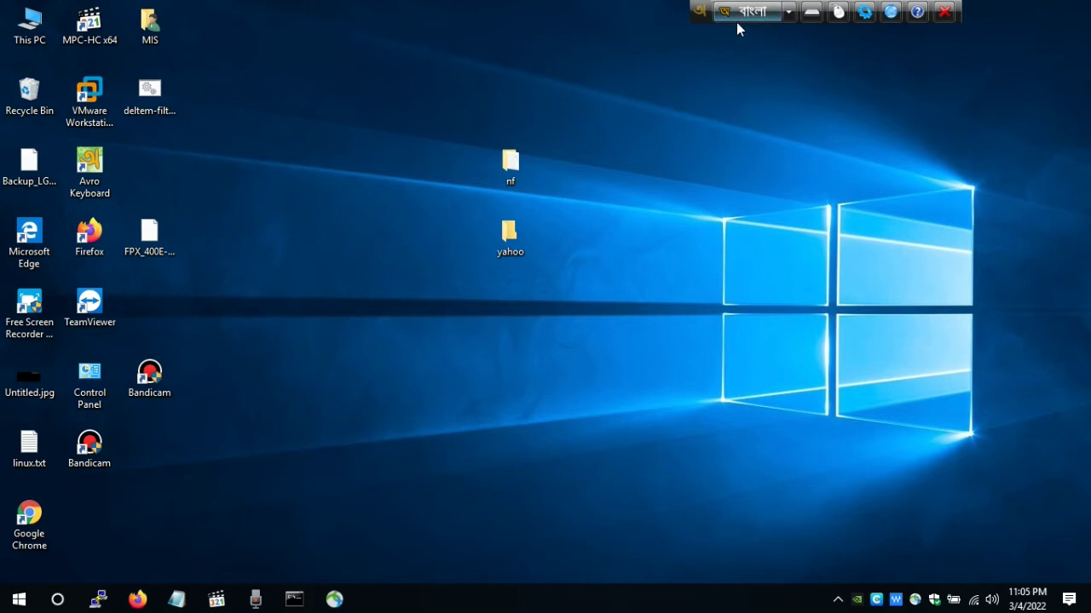
pyautogui.click(746, 16)
# Step: Try to enter a Bangla name for the nf desktop folder using the UniBijoy layout, clearing each attempt
pyautogui.click(511, 183)
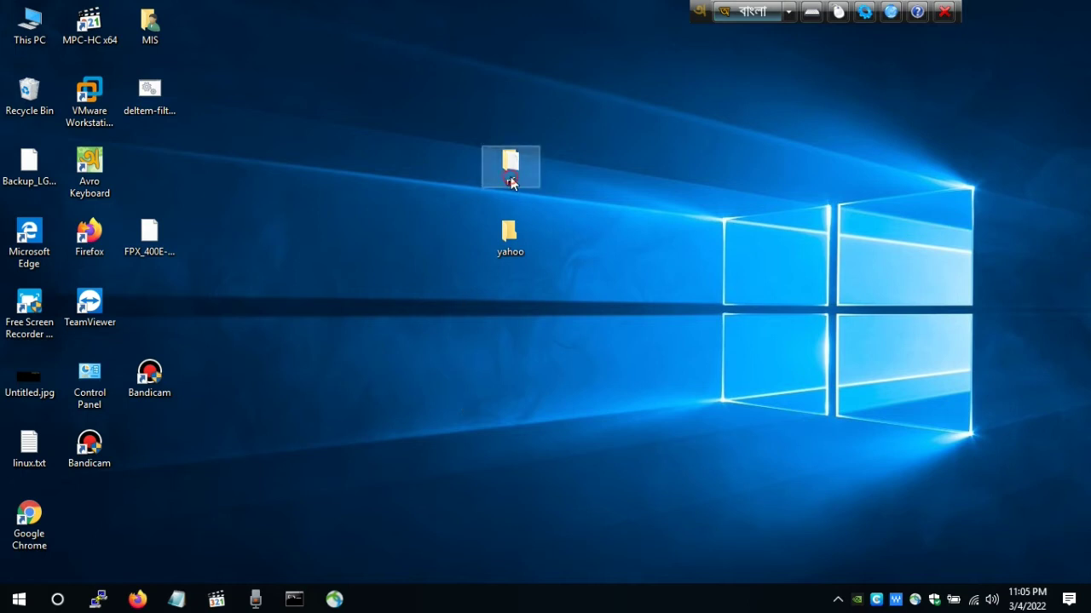
pyautogui.rightClick(512, 183)
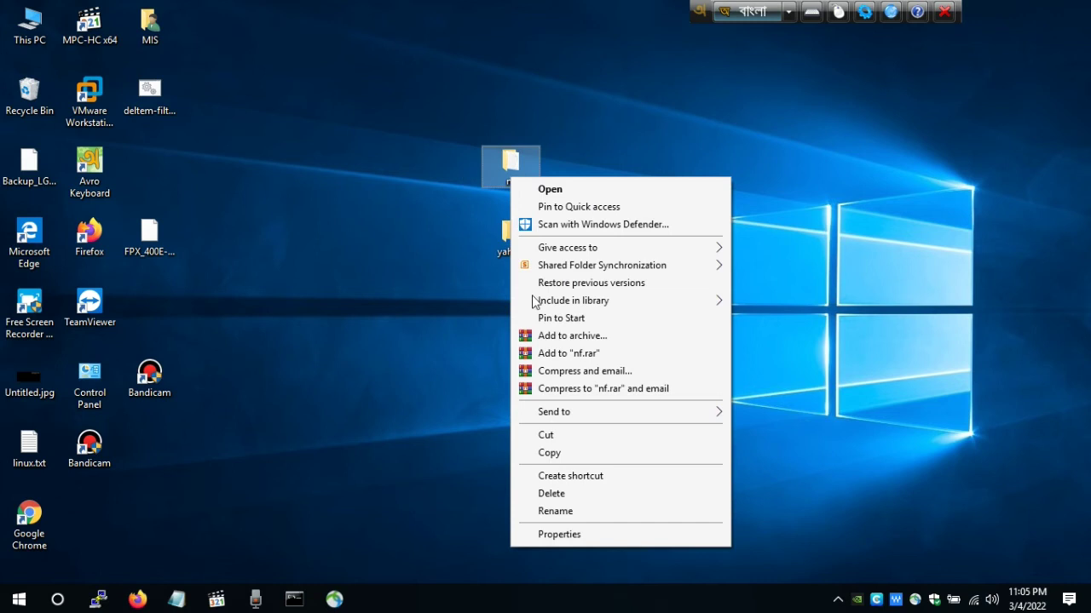
pyautogui.click(584, 511)
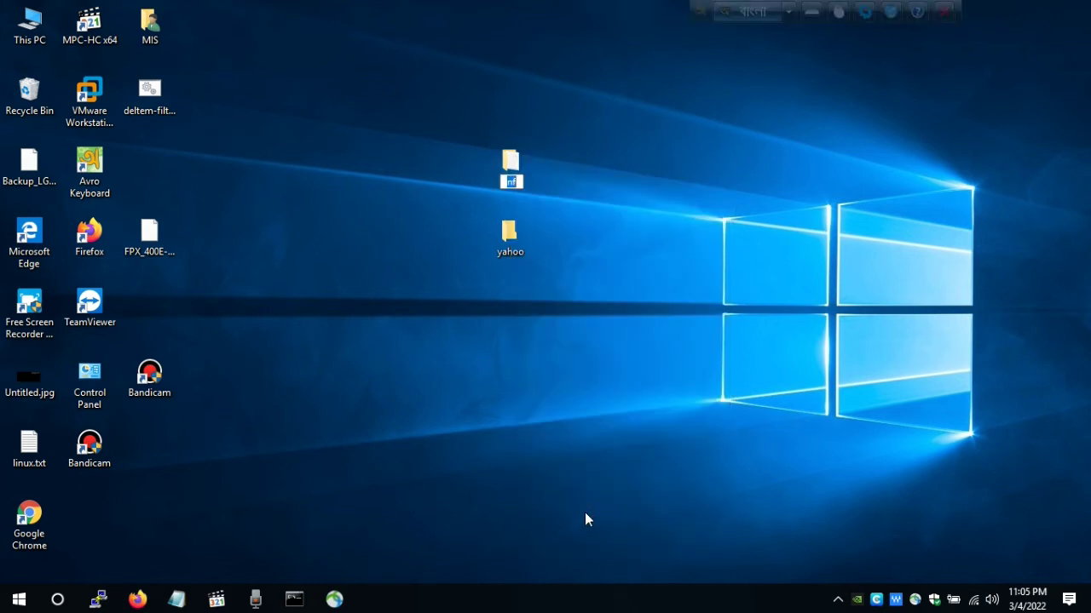
pyautogui.write('গস্দা')
pyautogui.press('BackSpace')
pyautogui.press('BackSpace')
pyautogui.press('BackSpace')
pyautogui.press('BackSpace')
pyautogui.press('BackSpace')
pyautogui.write('ুগস')
pyautogui.press('BackSpace')
pyautogui.press('BackSpace')
pyautogui.press('BackSpace')
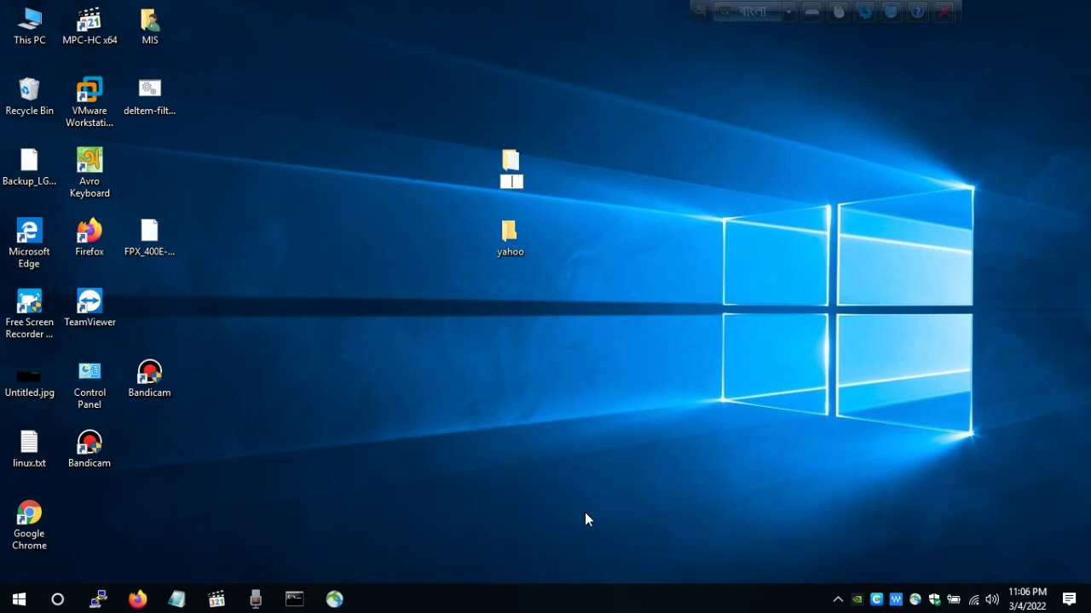
# Step: Switch to the Avro Easy layout and try Bangla names such as চেনো for the nf folder, clearing each attempt
pyautogui.click(789, 12)
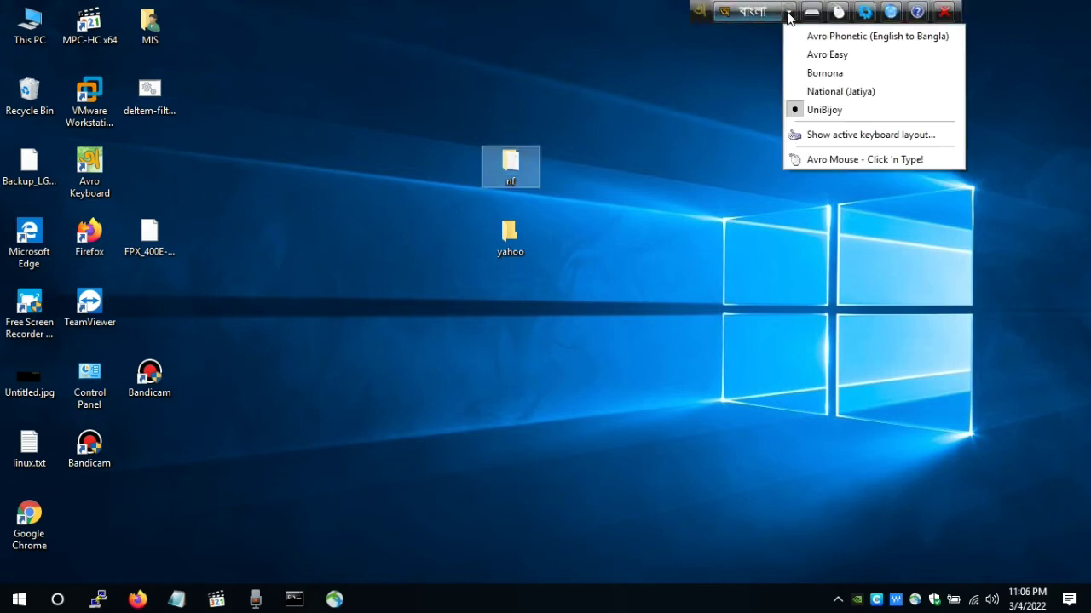
pyautogui.click(794, 58)
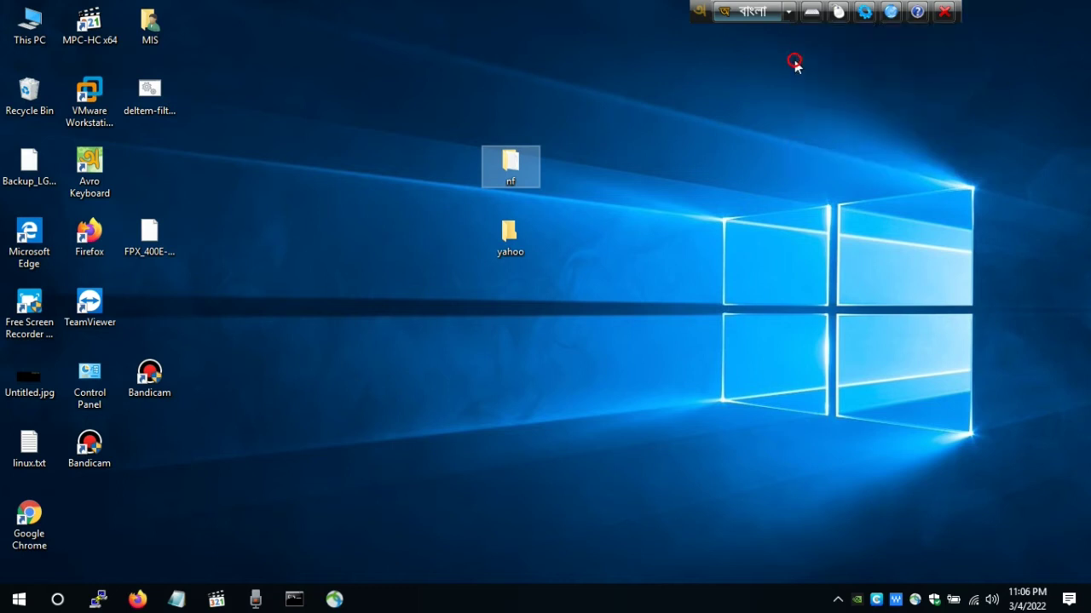
pyautogui.rightClick(512, 178)
pyautogui.click(569, 509)
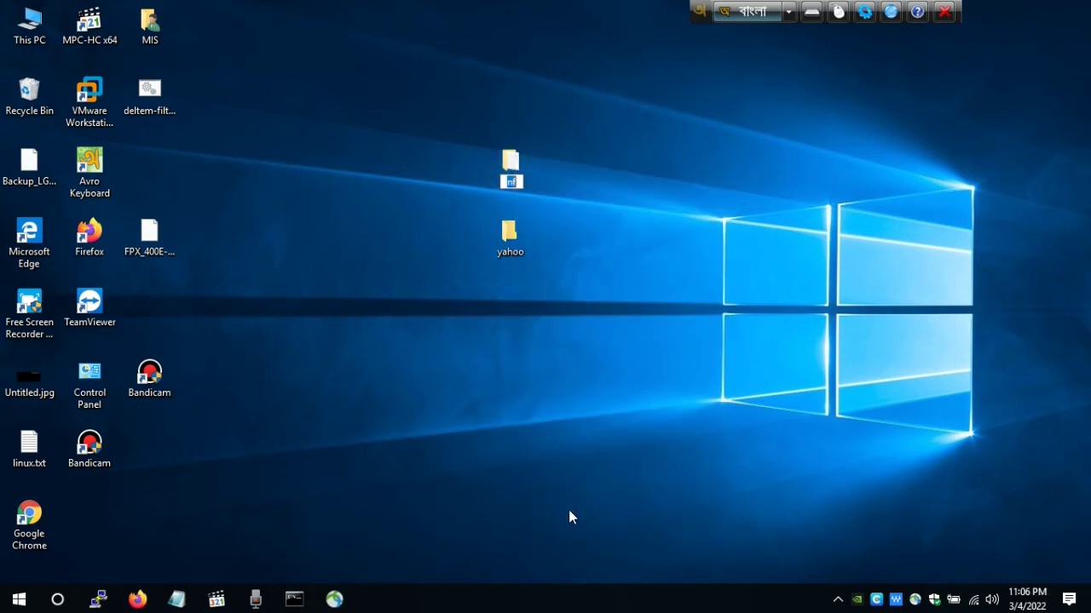
pyautogui.write('ে')
pyautogui.write('চনো')
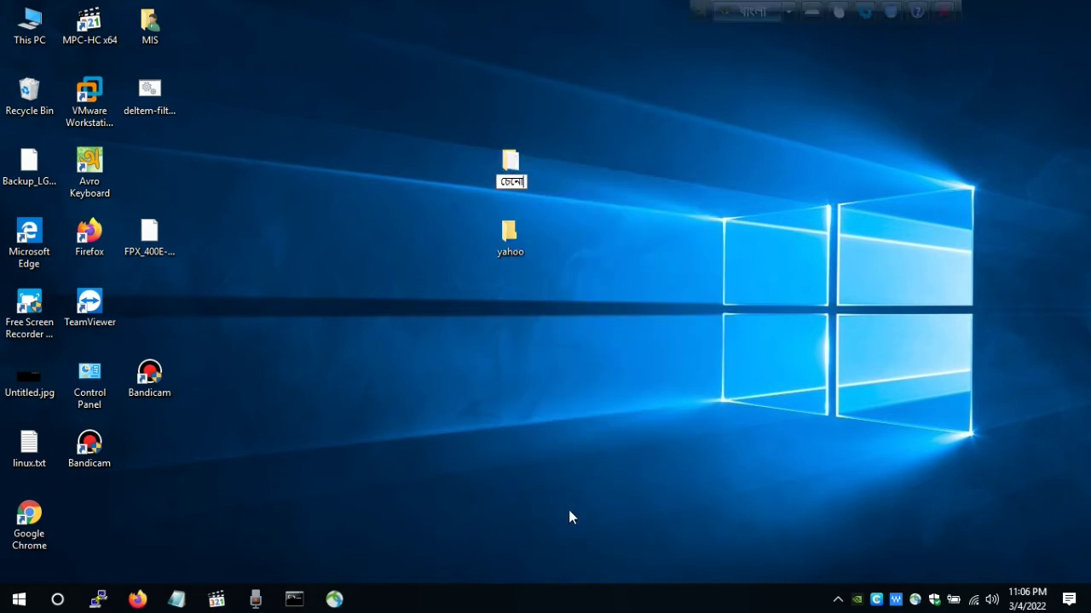
pyautogui.press('BackSpace')
pyautogui.press('BackSpace')
pyautogui.press('BackSpace')
pyautogui.press('BackSpace')
pyautogui.write('তে')
pyautogui.press('BackSpace')
pyautogui.press('BackSpace')
pyautogui.write('োমো')
pyautogui.press('BackSpace')
pyautogui.press('BackSpace')
pyautogui.press('BackSpace')
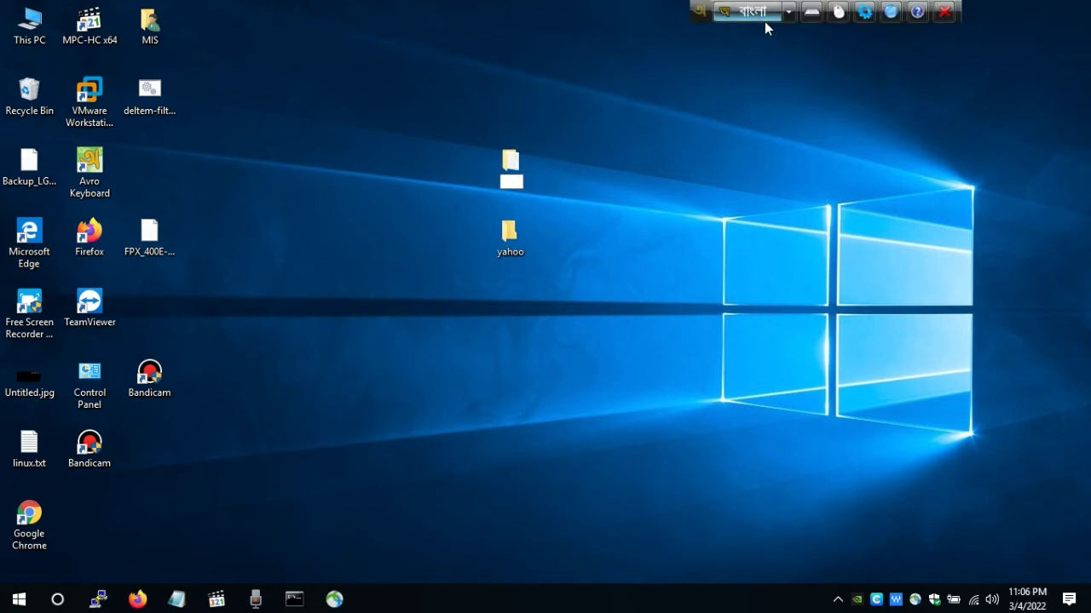
# Step: Switch the layout to Avro Phonetic (English to Bangla) and rename the nf folder as আমার সোনার বাংলা
pyautogui.click(789, 11)
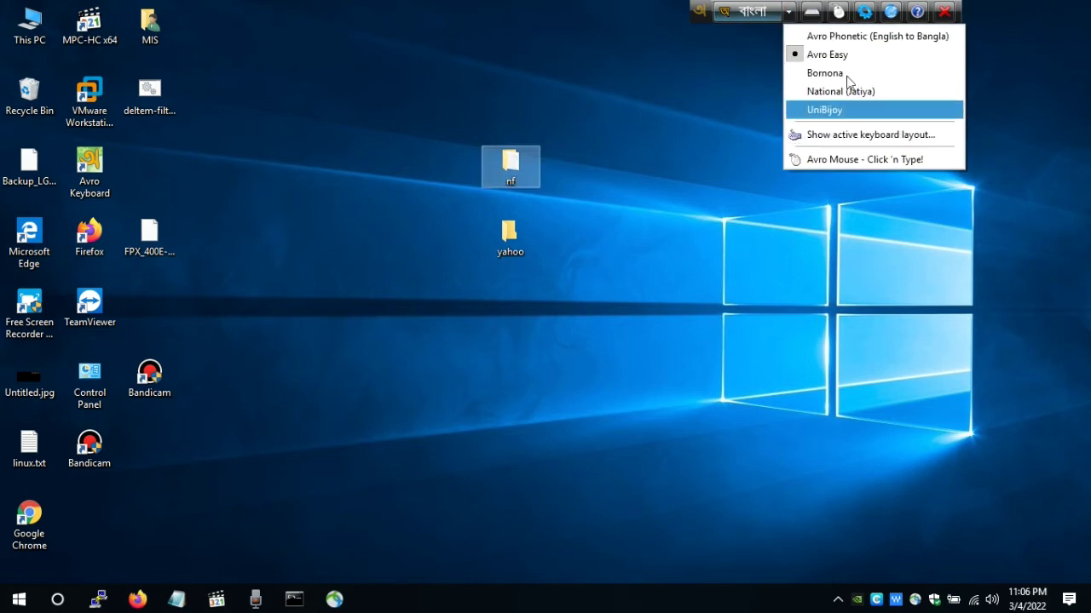
pyautogui.click(811, 37)
pyautogui.doubleClick(511, 171)
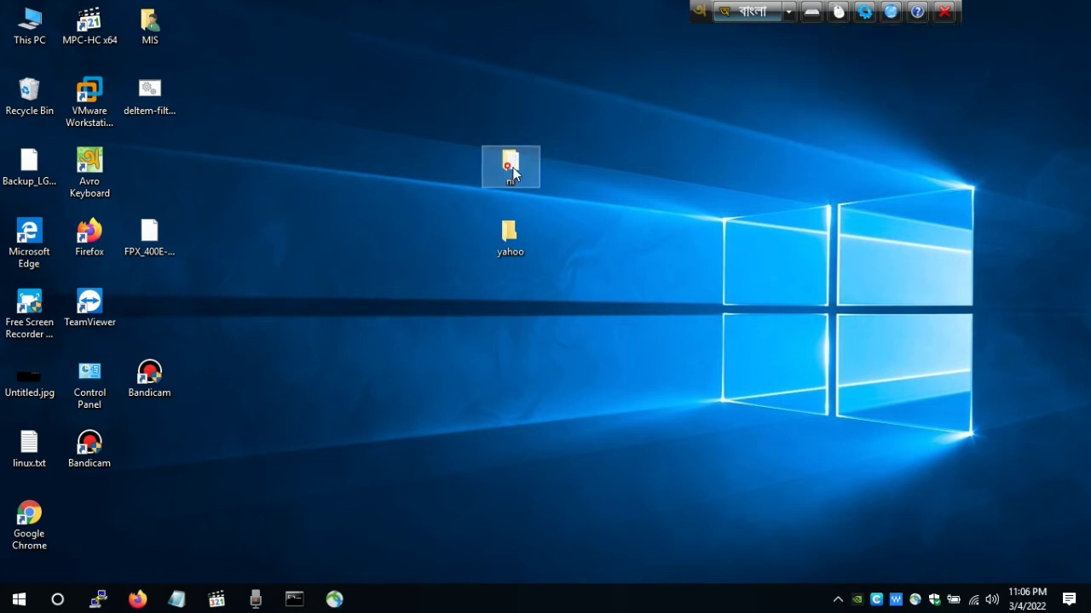
pyautogui.rightClick(509, 167)
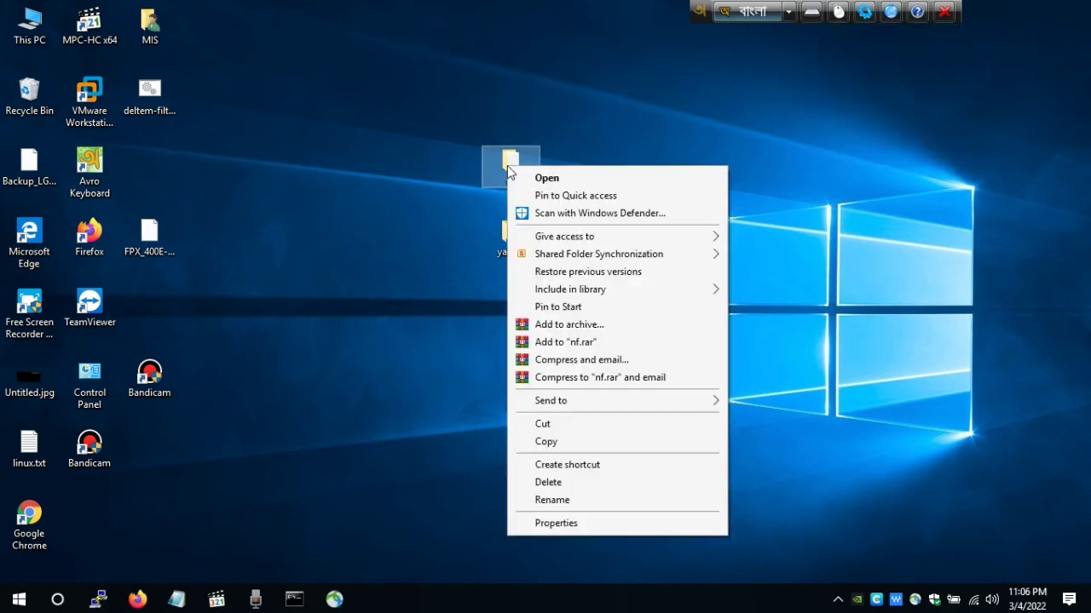
pyautogui.click(572, 499)
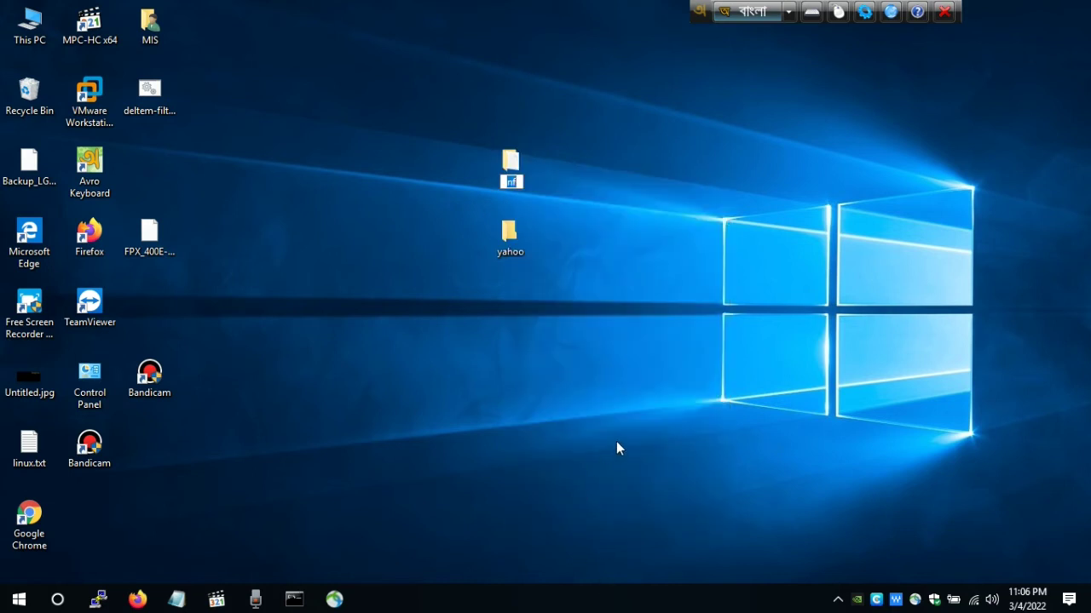
pyautogui.write('আমার')
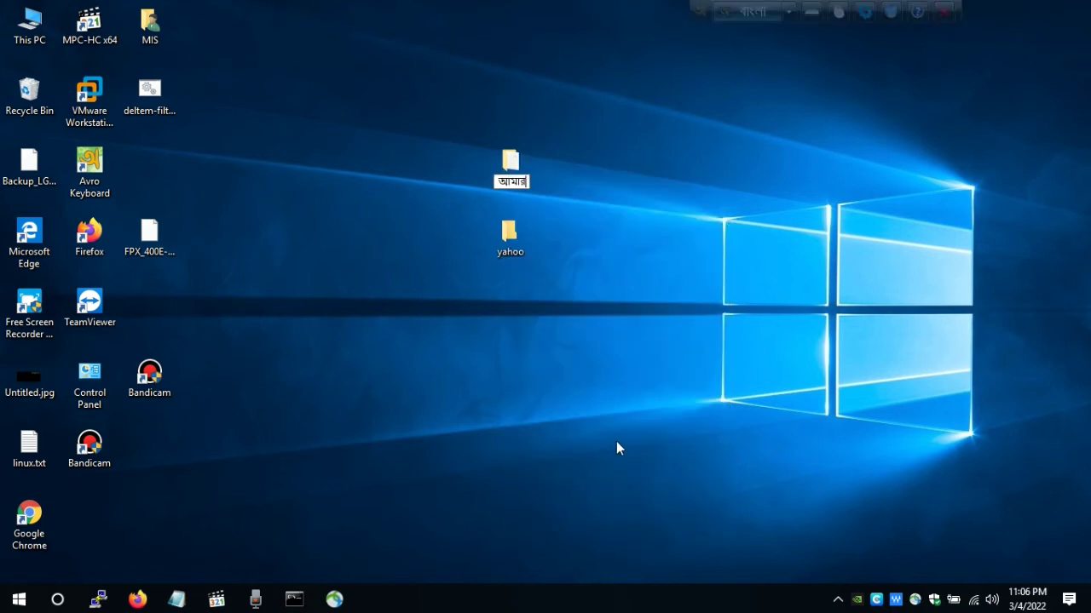
pyautogui.write(' সোনার')
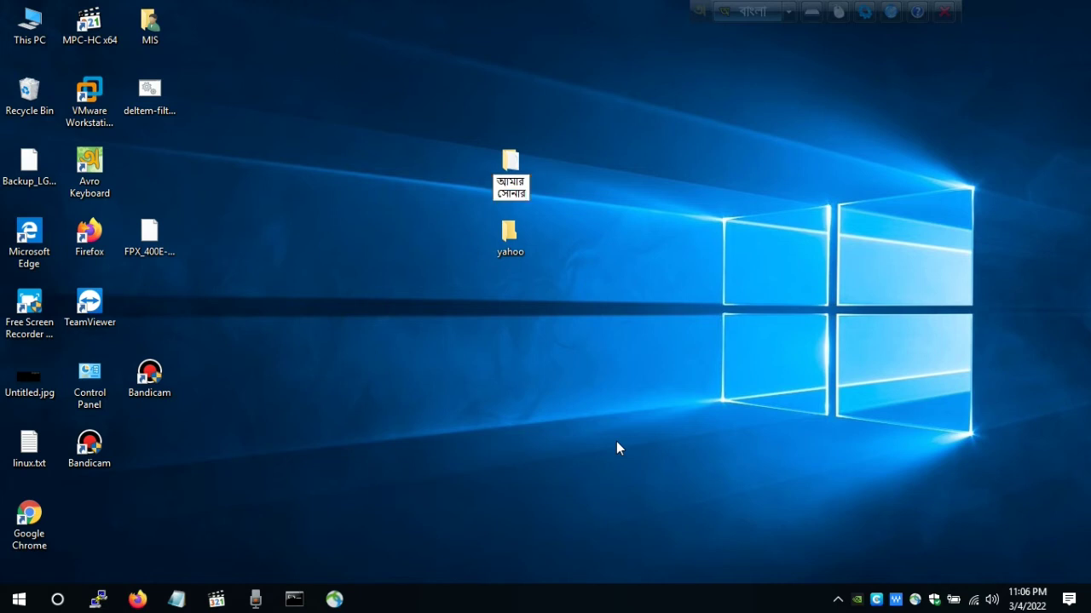
pyautogui.write(' বান')
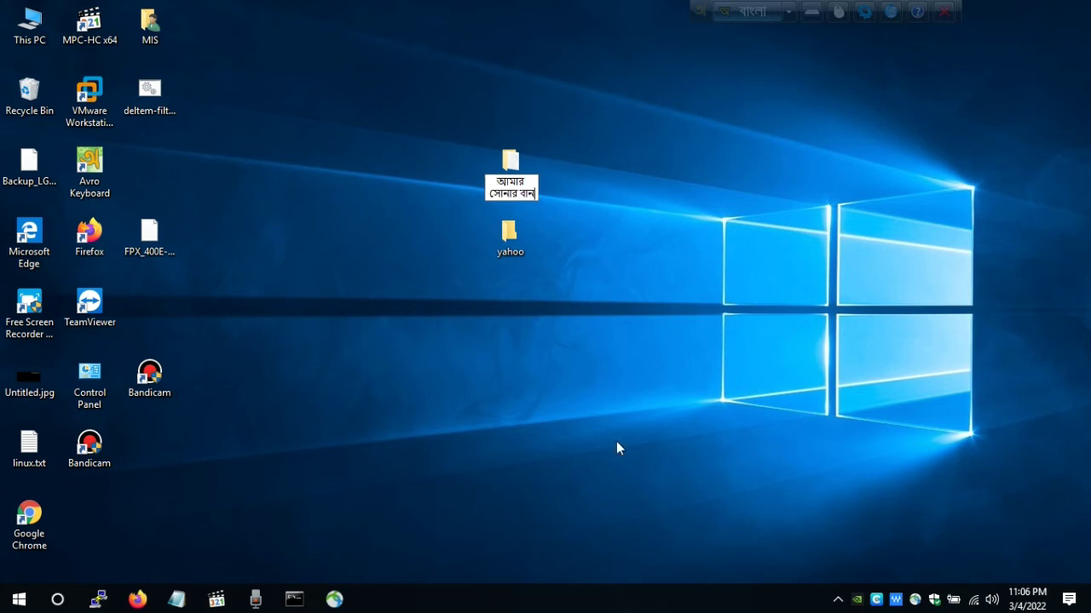
pyautogui.press('BackSpace')
pyautogui.write('ংলা')
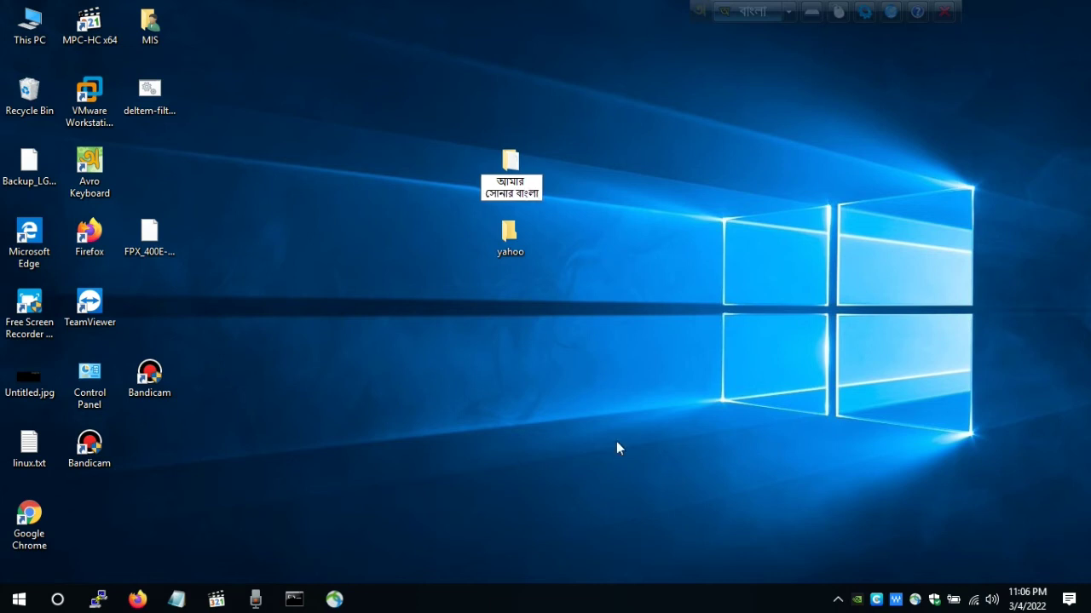
pyautogui.press('Return')
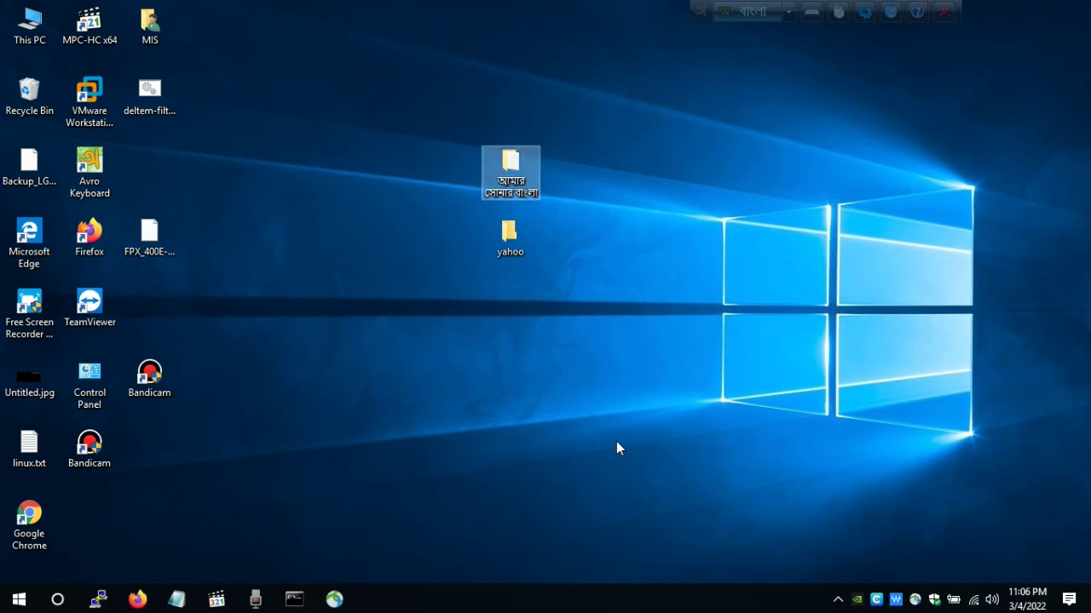
# Step: Rename the yahoo desktop folder as ইয়াহু
pyautogui.click(545, 280)
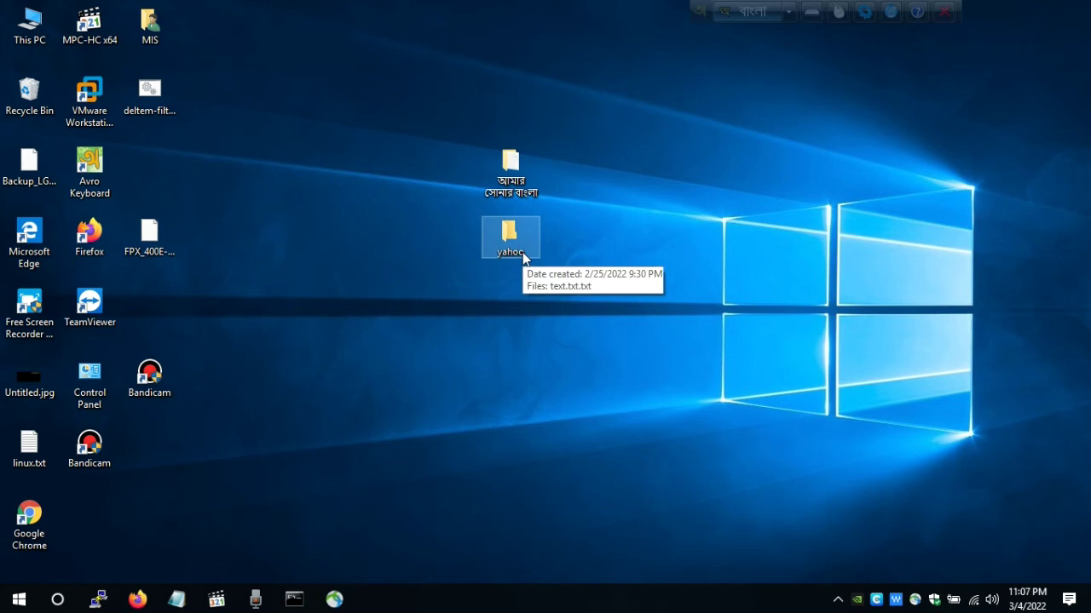
pyautogui.rightClick(509, 250)
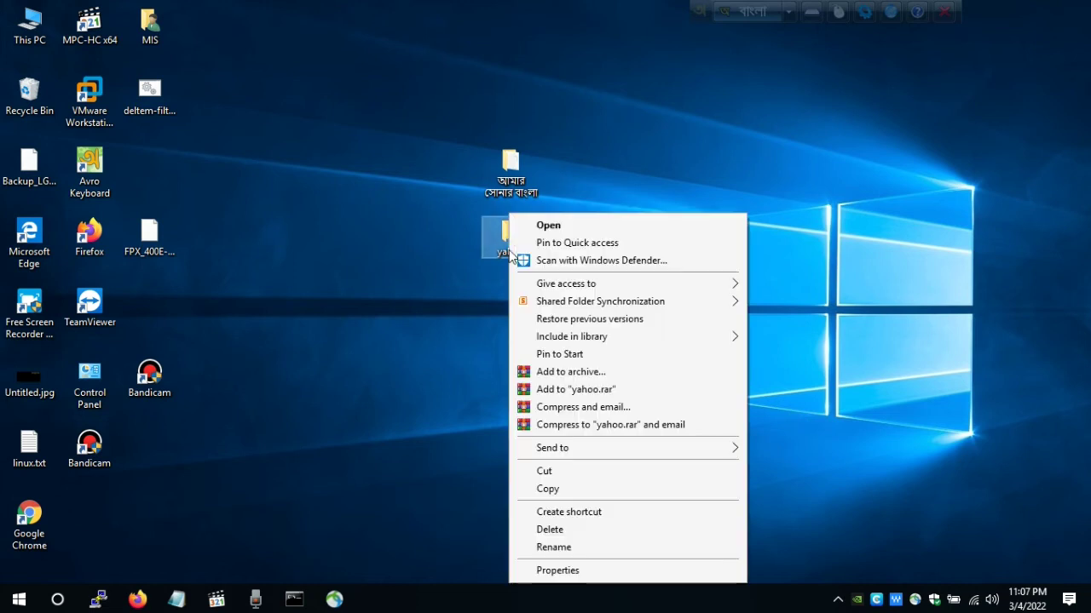
pyautogui.click(564, 548)
pyautogui.write('ইয়াহ')
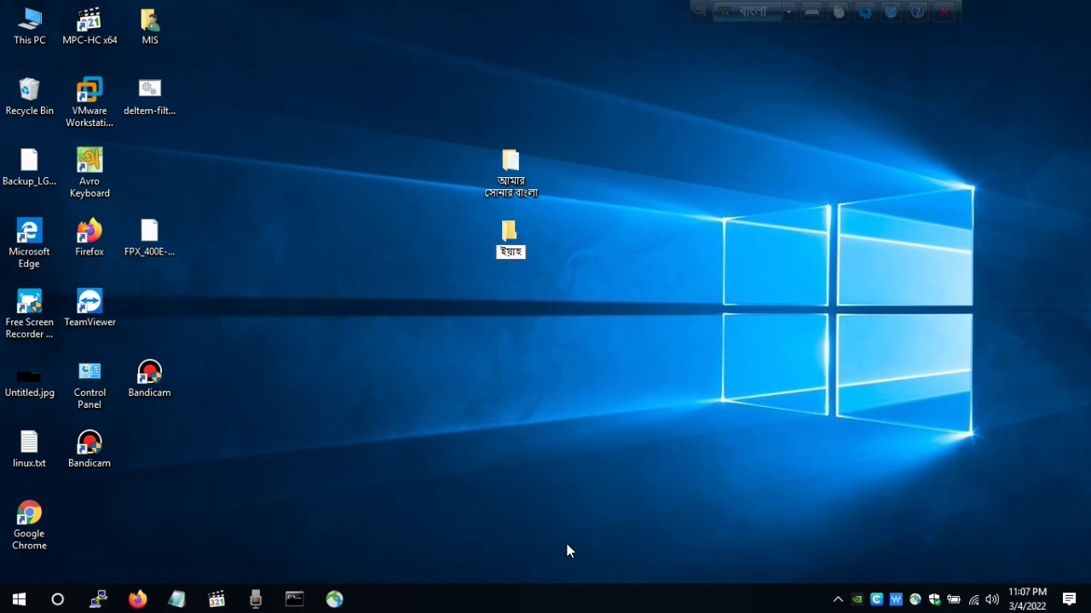
pyautogui.write('ু')
pyautogui.press('Return')
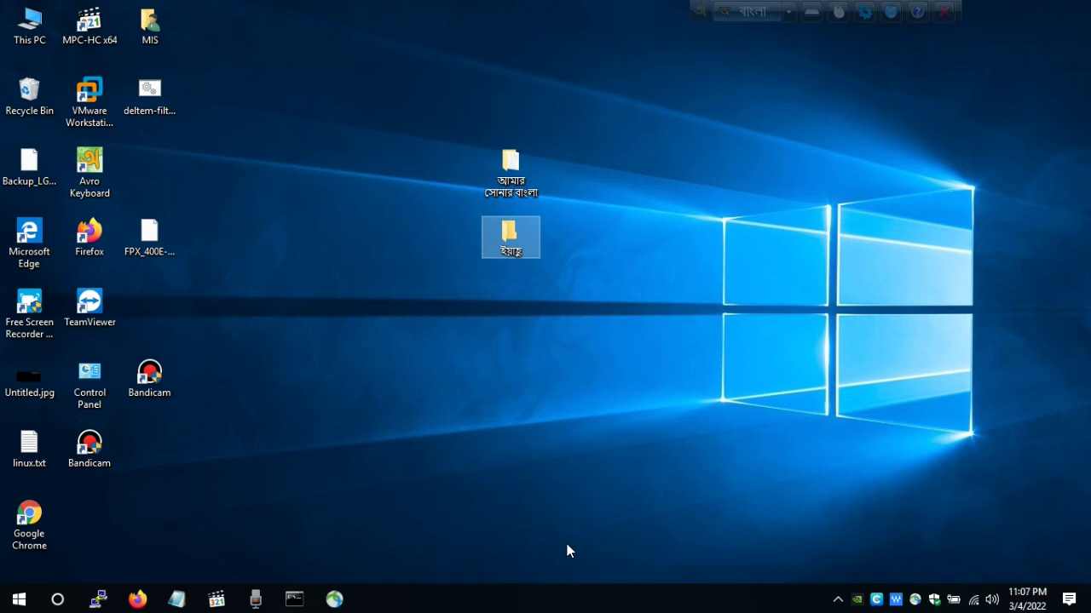
# Step: Create a new folder on the desktop named গুগোল
pyautogui.rightClick(471, 329)
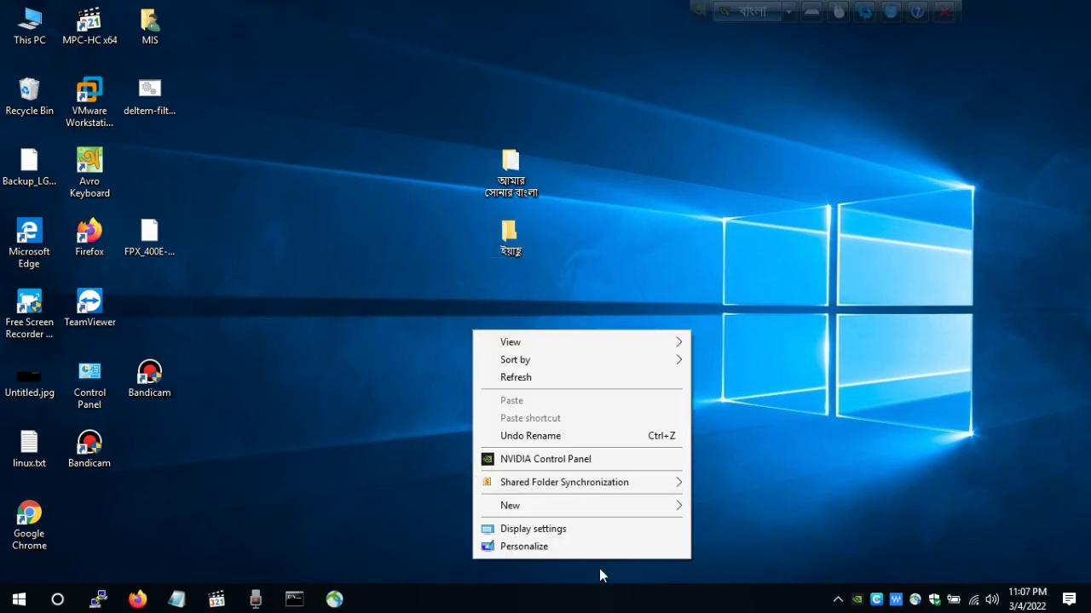
pyautogui.moveTo(633, 508)
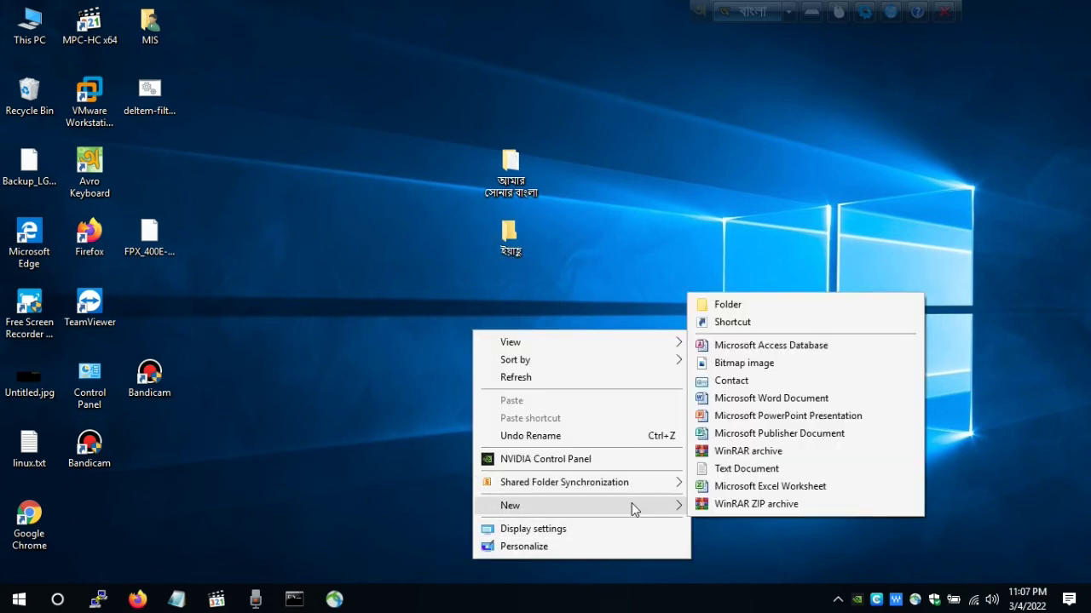
pyautogui.click(767, 312)
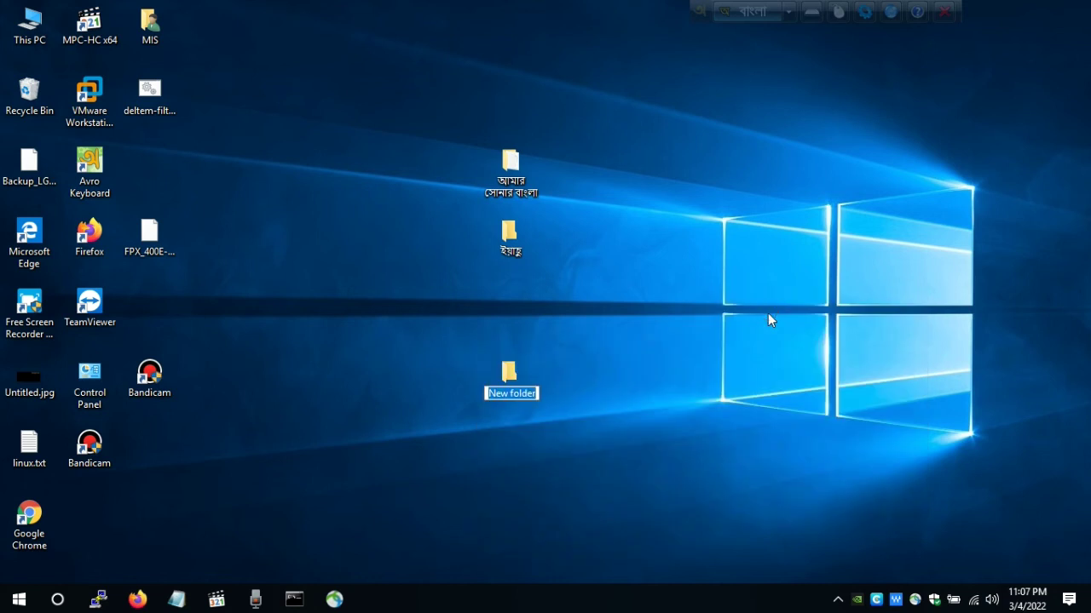
pyautogui.write('গুগোল')
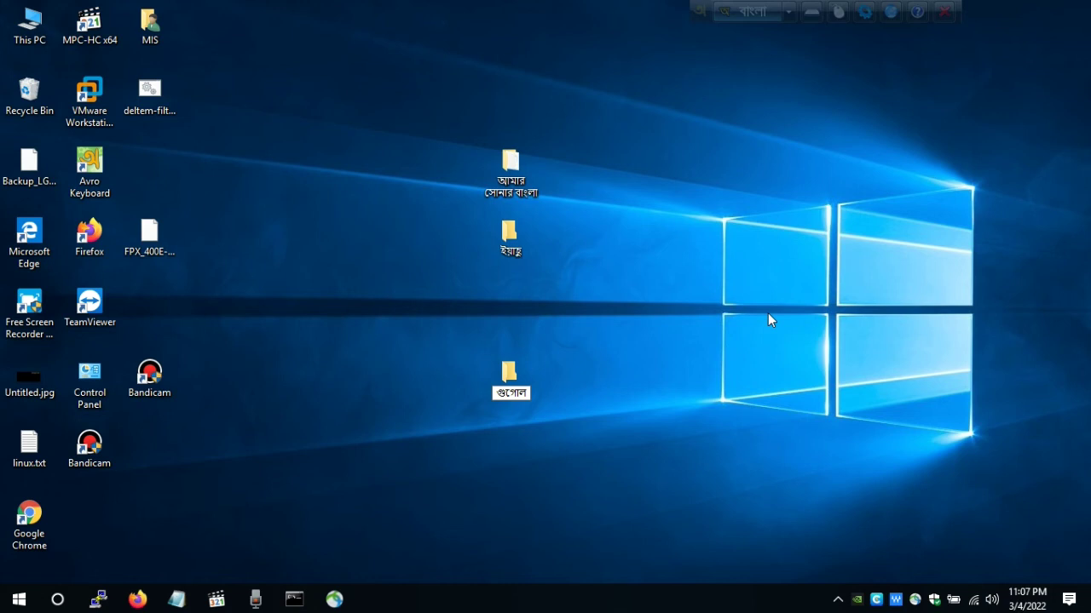
pyautogui.press('Return')
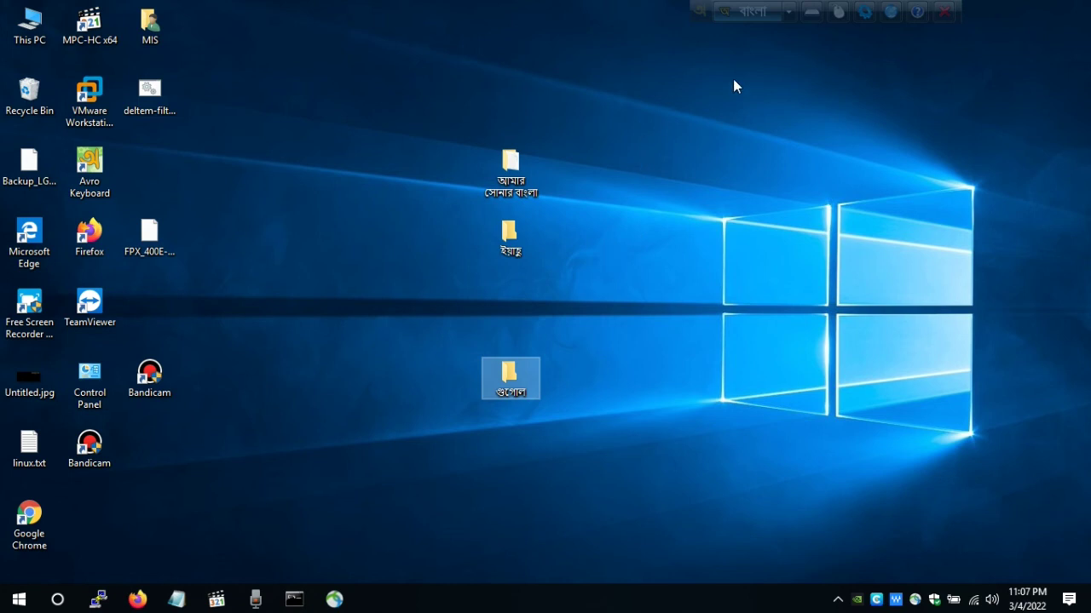
pyautogui.click(588, 347)
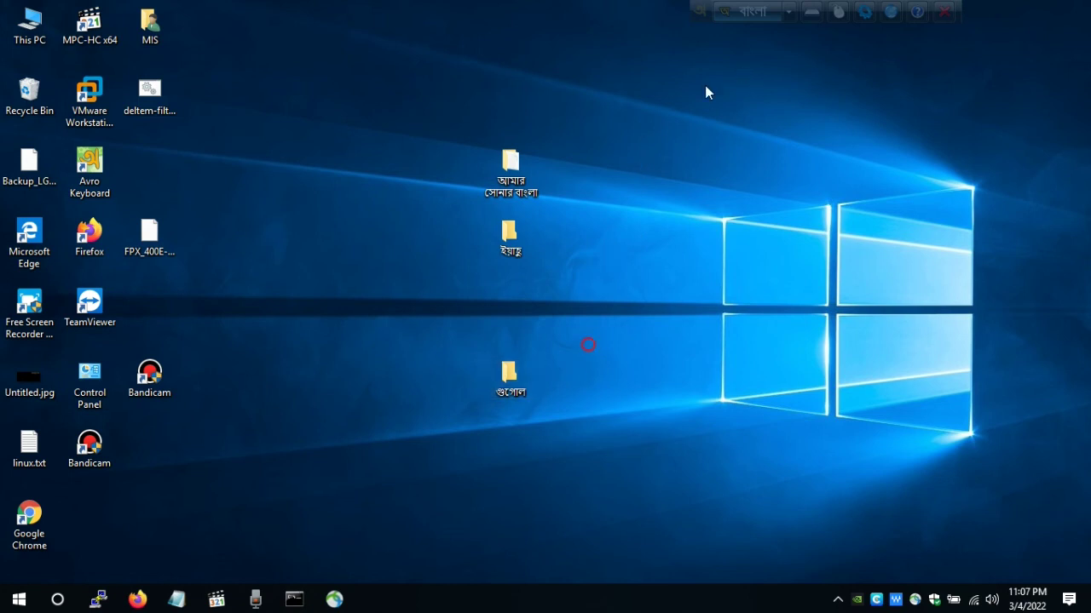
# Step: Switch the typing language back to English and rename the গুগোল folder on the desktop as google
pyautogui.click(755, 15)
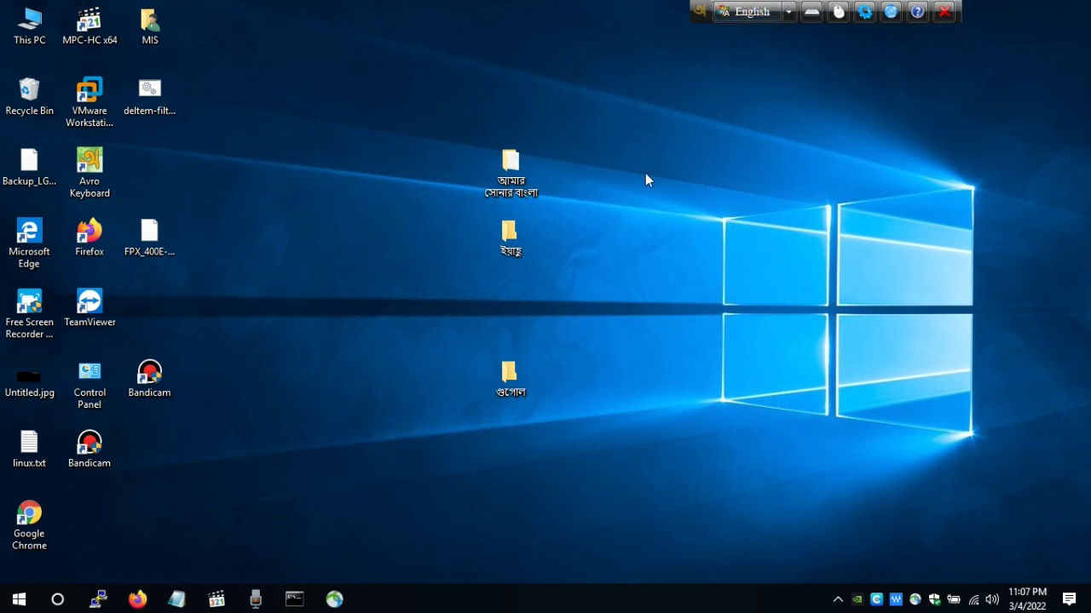
pyautogui.rightClick(514, 383)
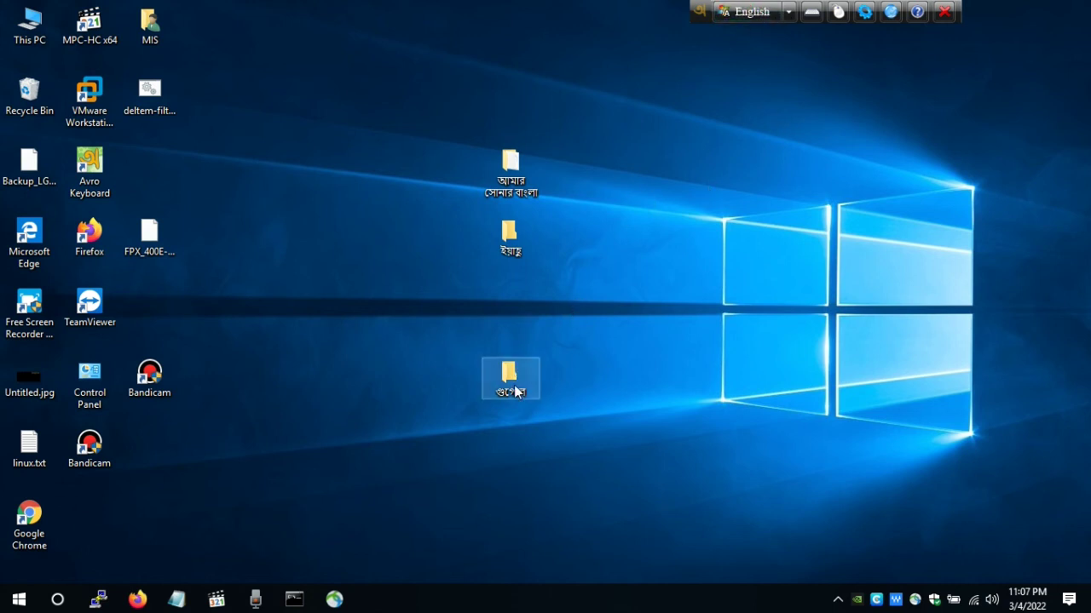
pyautogui.click(575, 337)
pyautogui.write('goog')
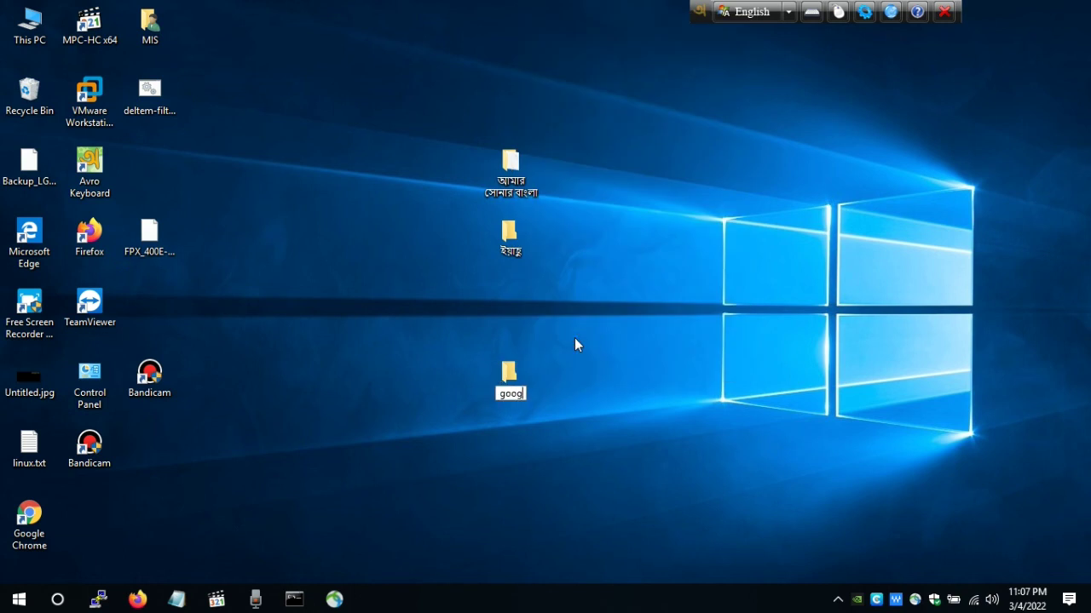
pyautogui.write('le')
pyautogui.press('Return')
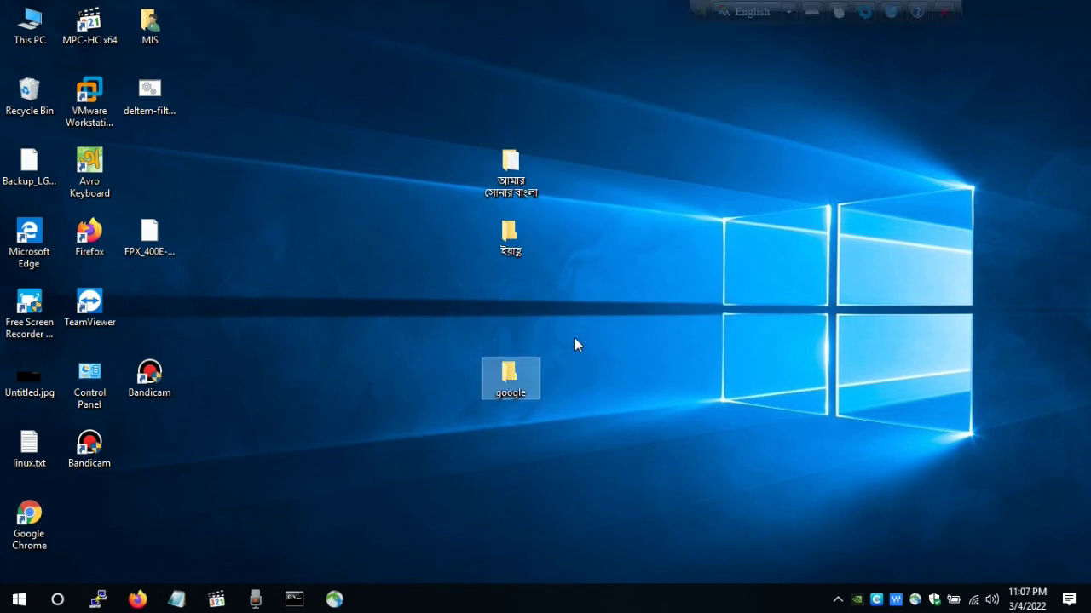
# Step: Move the google folder up on the desktop so it sits directly below the ইয়াহু folder
pyautogui.moveTo(521, 378); pyautogui.dragTo(522, 308)
pyautogui.click(617, 301)
pyautogui.moveTo(640, 125); pyautogui.dragTo(634, 223)
pyautogui.moveTo(674, 187); pyautogui.dragTo(317, 418)
pyautogui.click(718, 119)
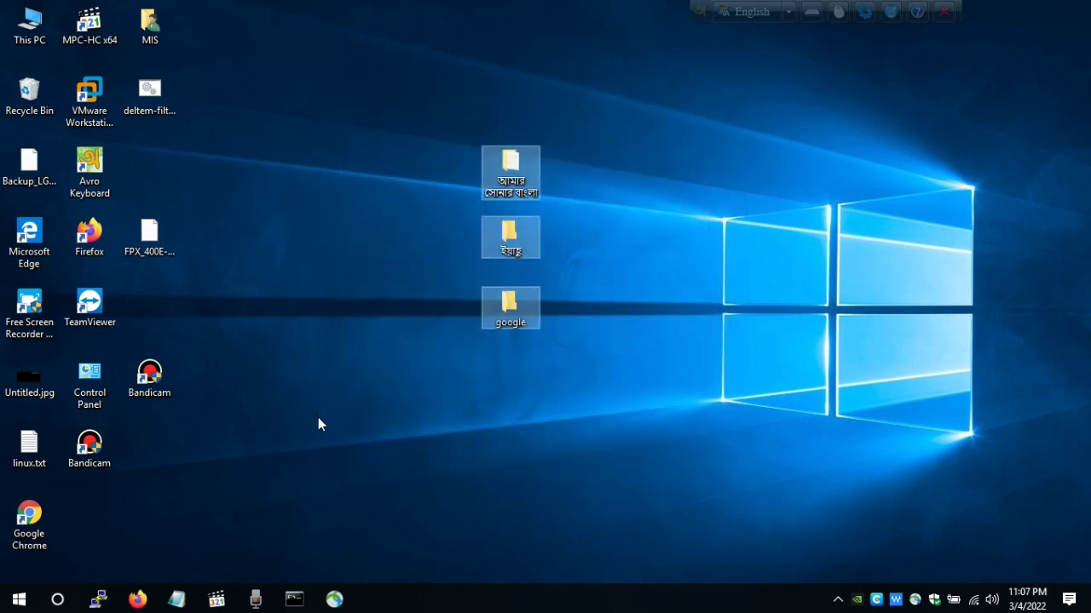
pyautogui.click(320, 423)
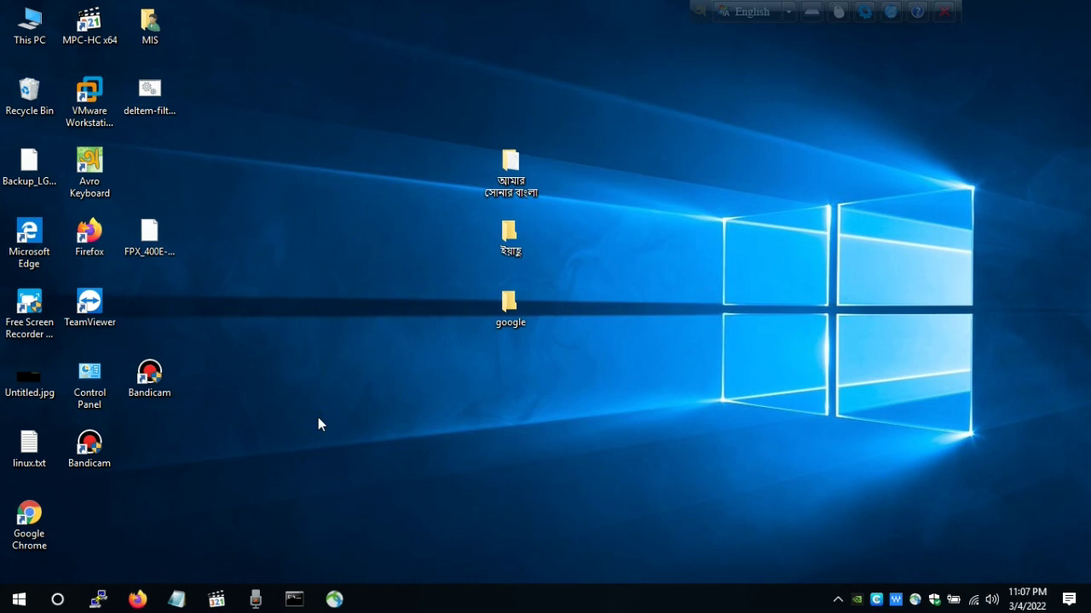